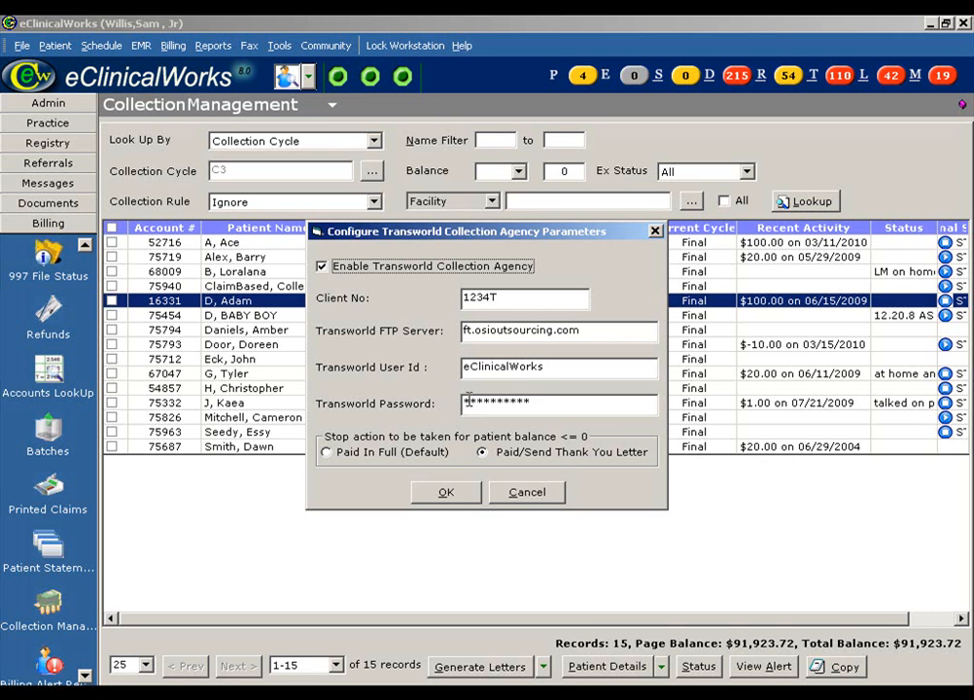
Save the Transworld Collection Agency parameters with Paid/Send Thank You Letter as the stop action for patient balances <= 0.
{"action": "left_click", "coordinate": [588, 330]}
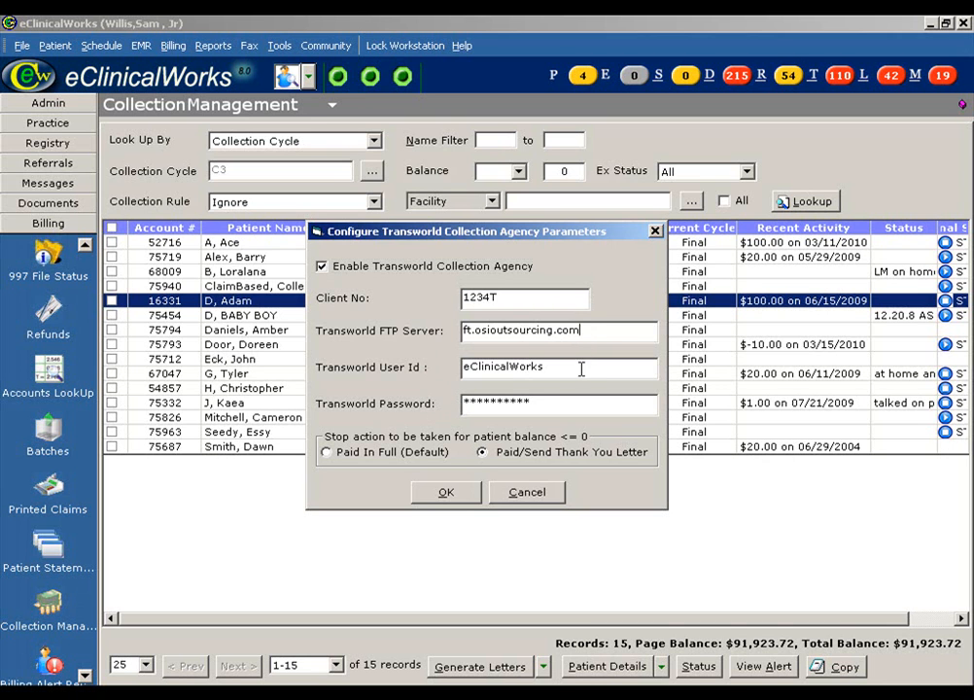
{"action": "left_click", "coordinate": [536, 403]}
{"action": "left_click", "coordinate": [501, 455]}
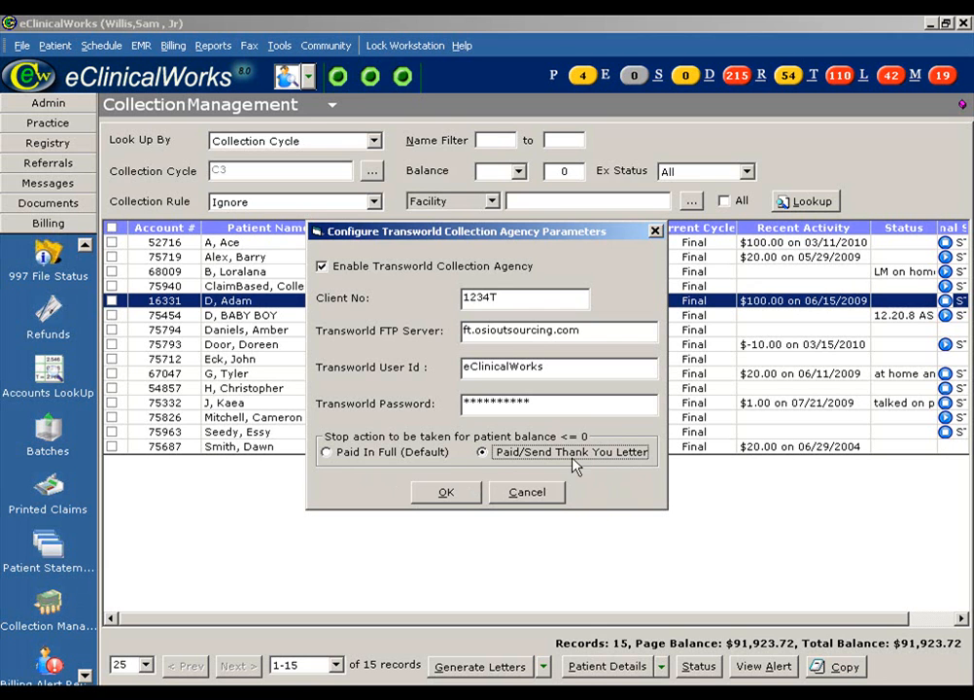
{"action": "left_click", "coordinate": [473, 494]}
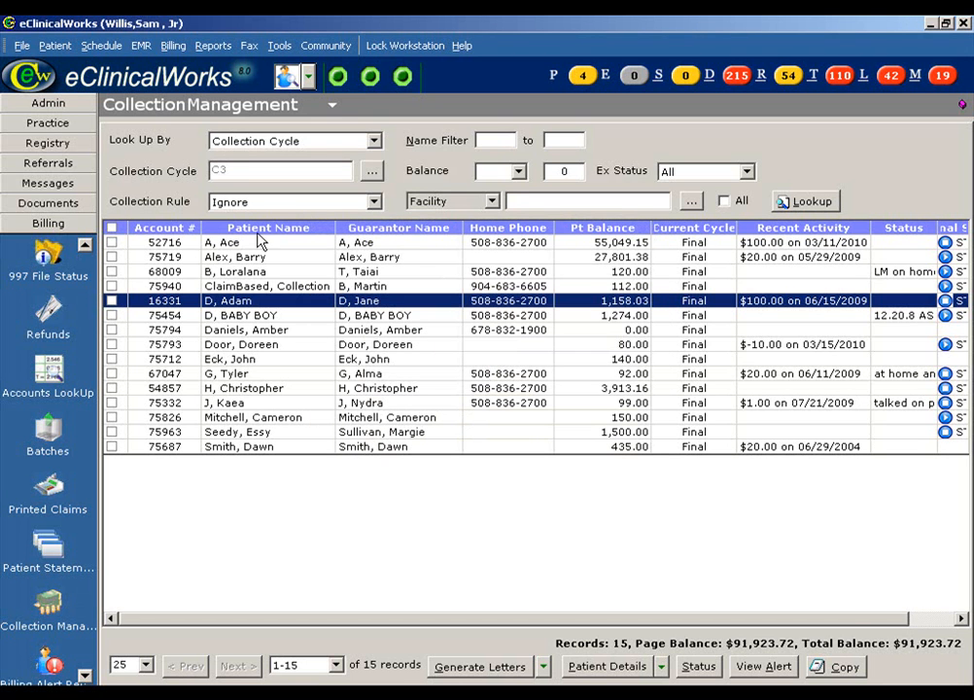
Check the external agency setting of the C3 Final collection cycle in the collection setup and save the setup.
{"action": "left_click", "coordinate": [184, 45]}
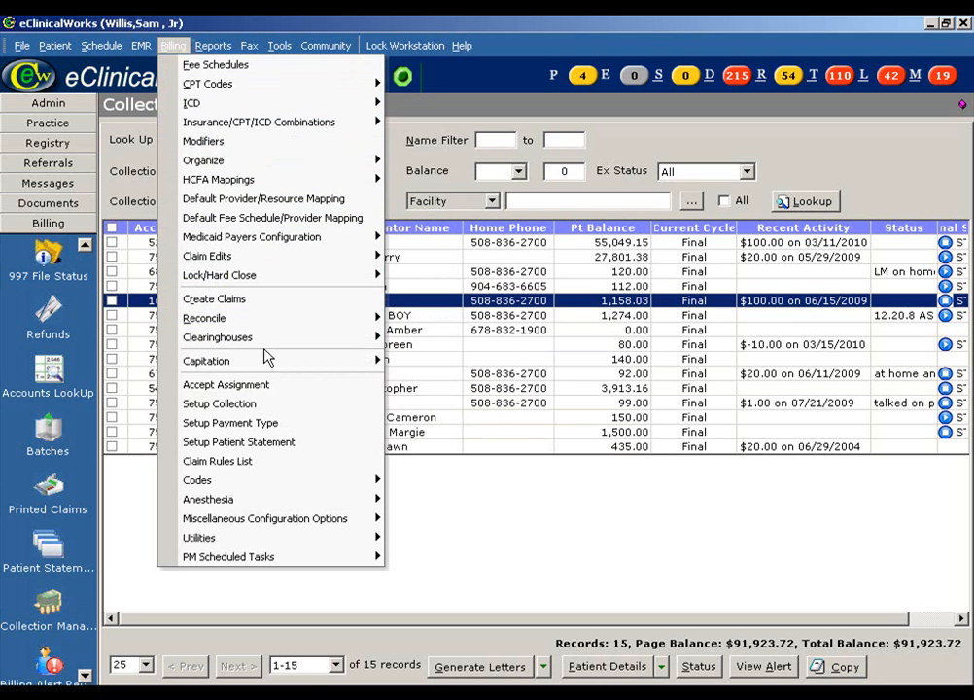
{"action": "left_click", "coordinate": [281, 405]}
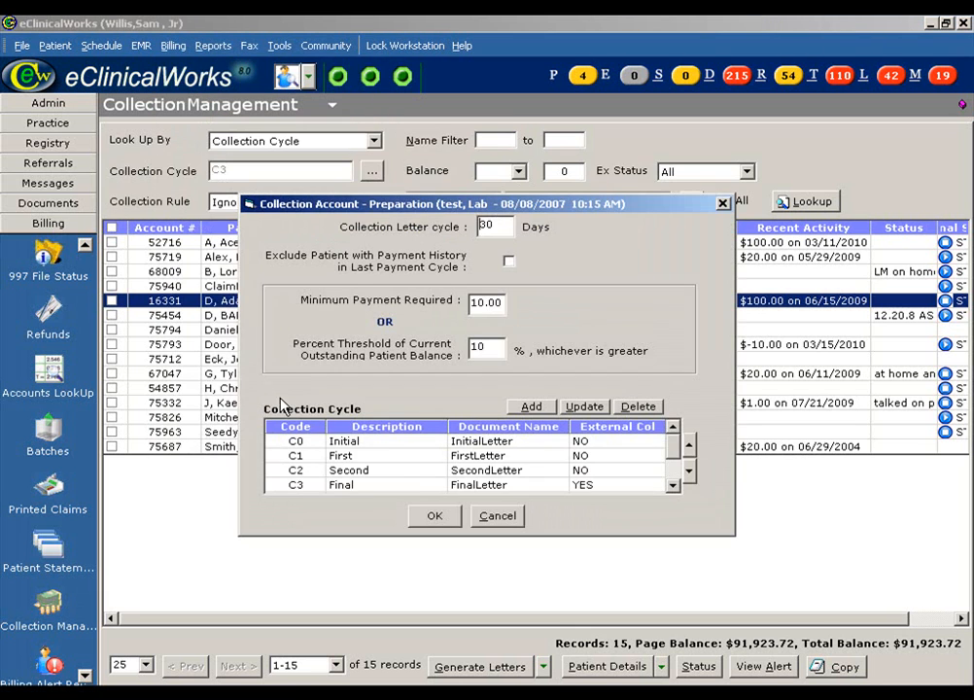
{"action": "left_click", "coordinate": [374, 486]}
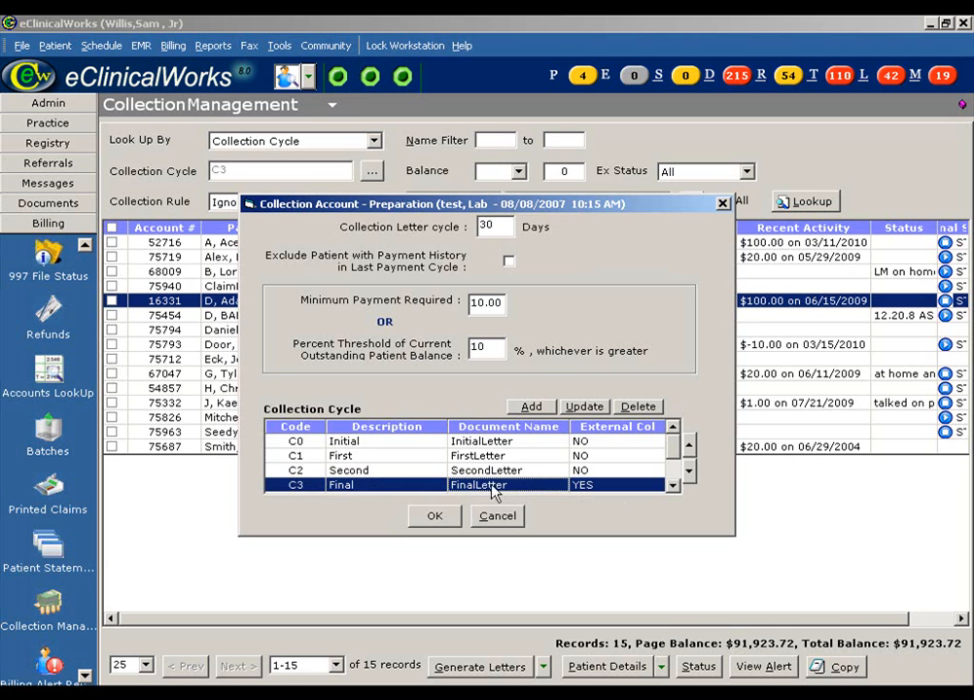
{"action": "left_click", "coordinate": [576, 409]}
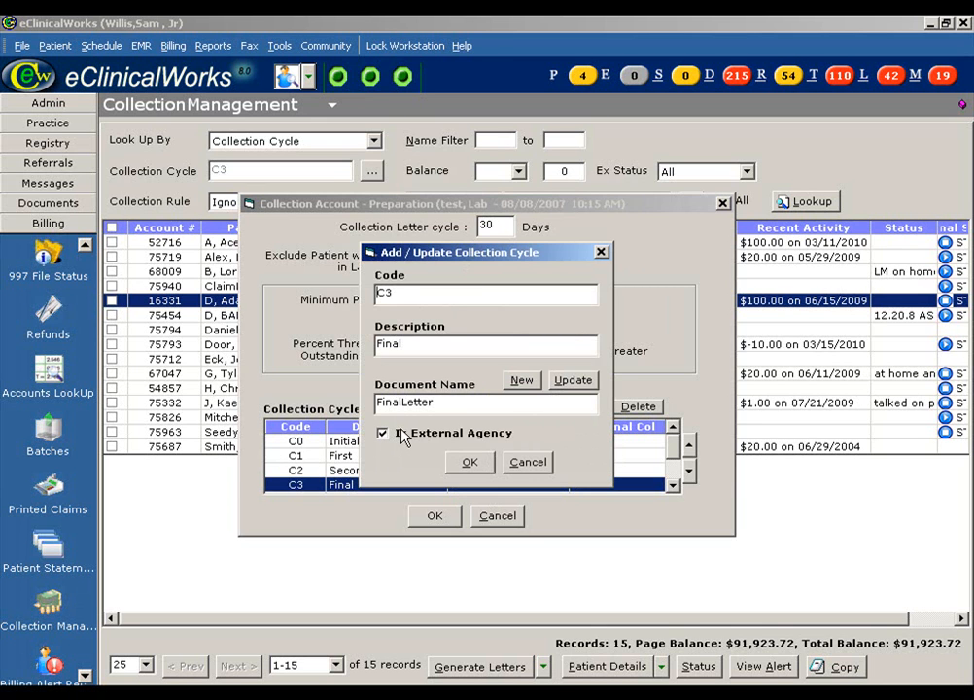
{"action": "left_click", "coordinate": [471, 462]}
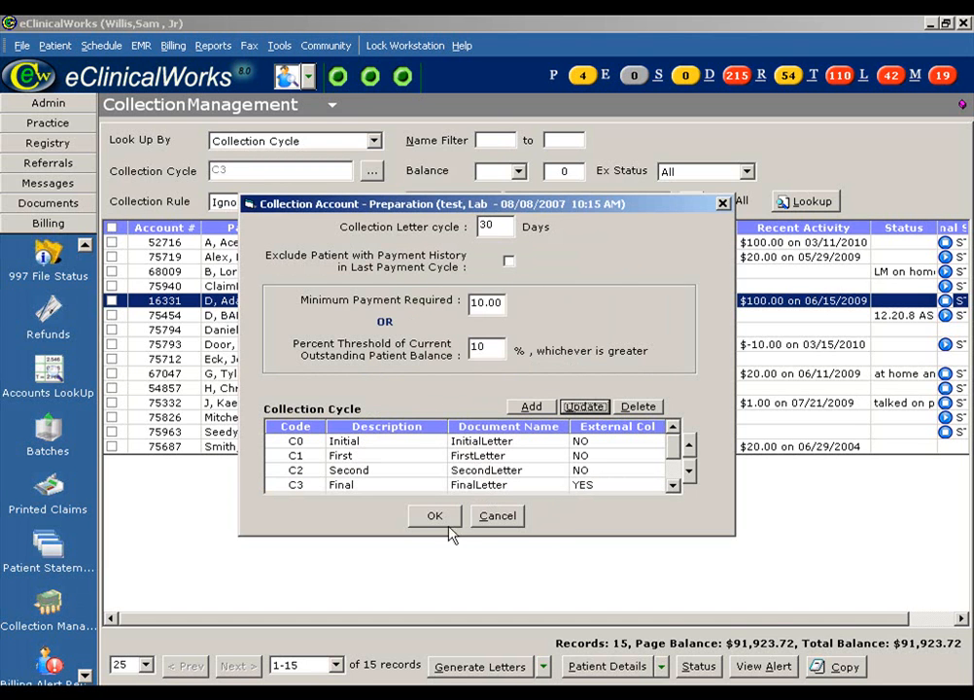
{"action": "left_click", "coordinate": [420, 523]}
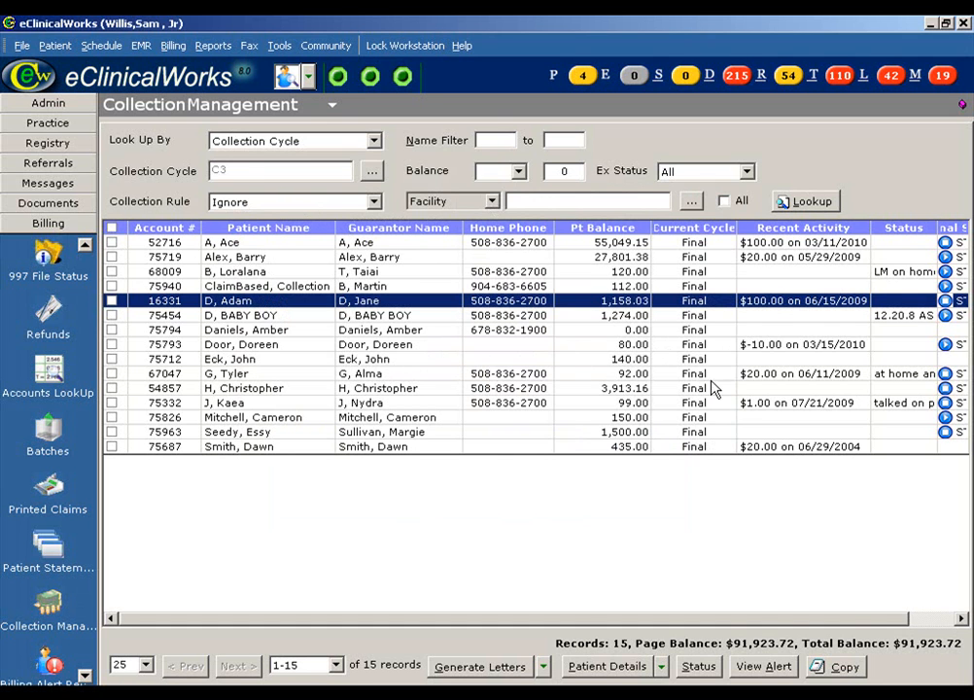
Select the zero-balance patient and the patient with a 140.00 balance, and start uploading a START file to TransWorld Collection Agency.
{"action": "left_click_drag", "start_coordinate": [792, 628], "coordinate": [853, 622]}
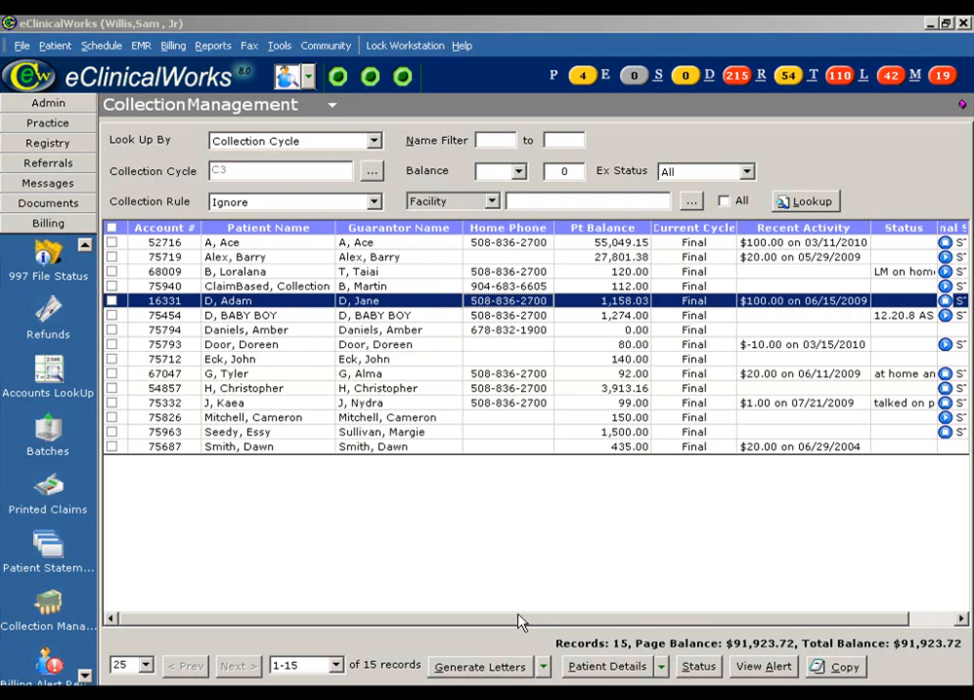
{"action": "left_click", "coordinate": [111, 329]}
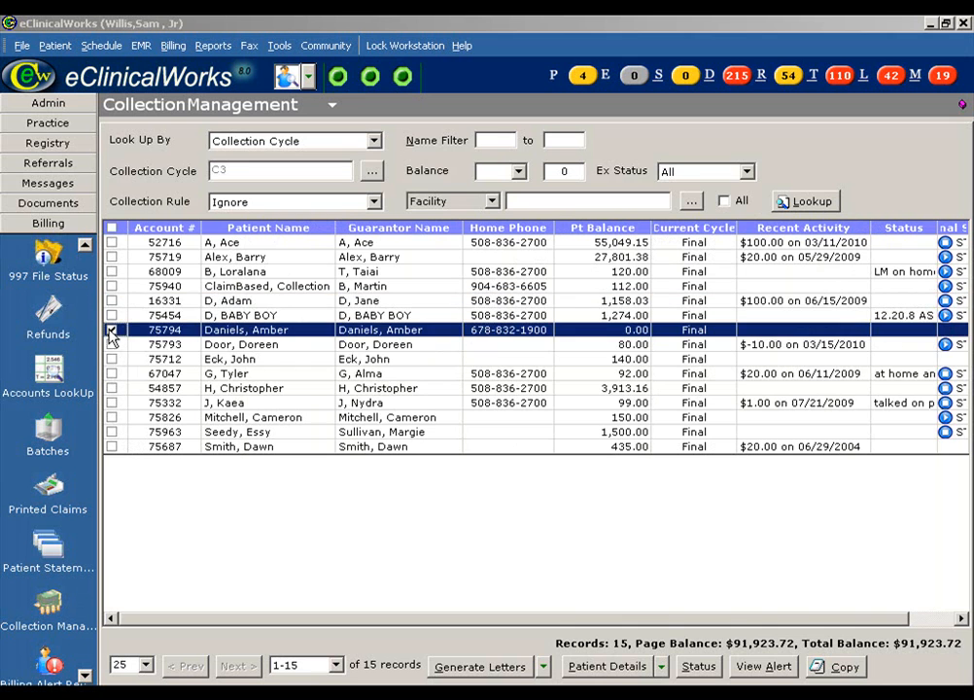
{"action": "left_click", "coordinate": [112, 358]}
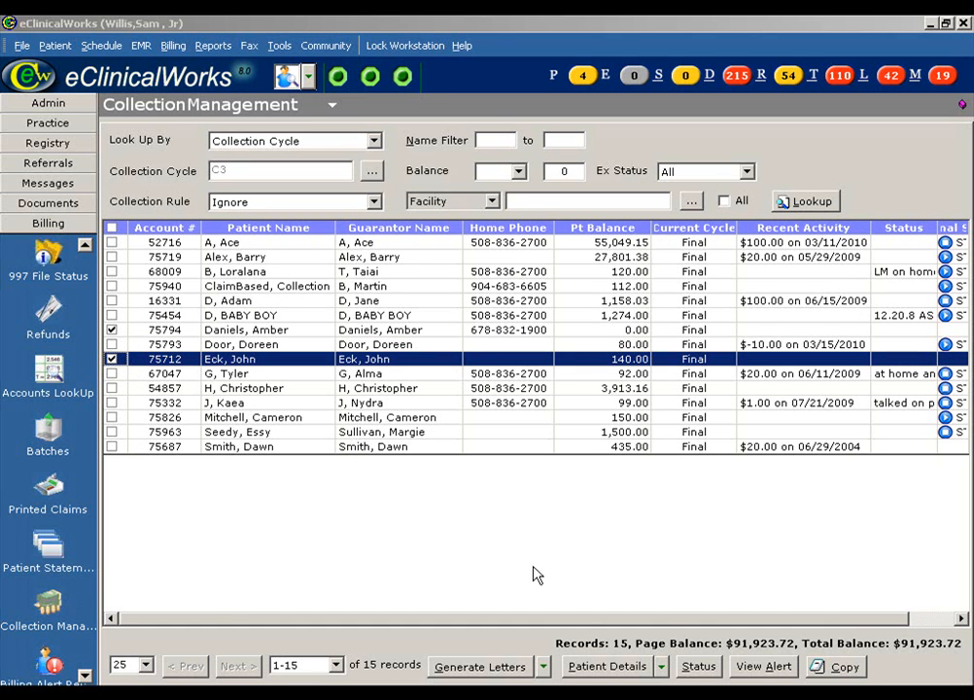
{"action": "left_click", "coordinate": [664, 669]}
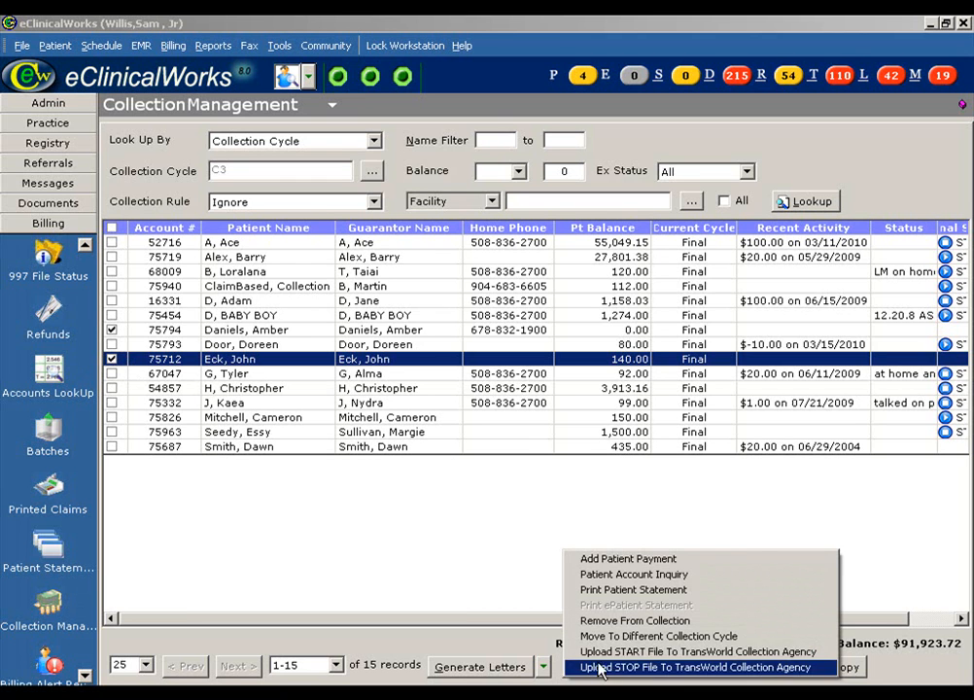
{"action": "left_click", "coordinate": [813, 661]}
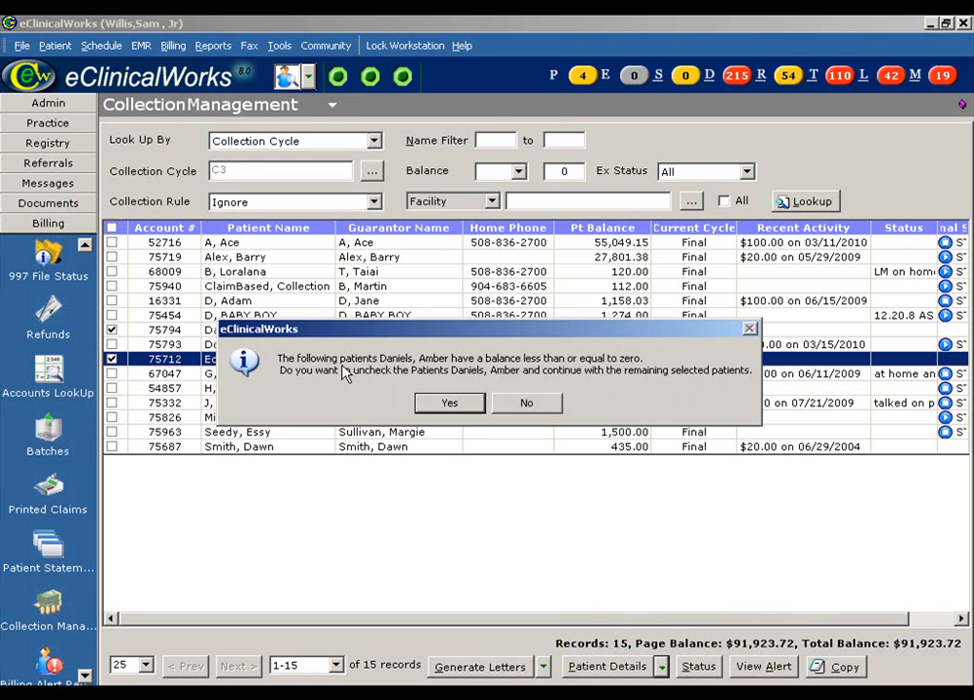
Exclude the zero-balance patient and continue generating the START file despite the missing guarantor address.
{"action": "left_click_drag", "start_coordinate": [483, 335], "coordinate": [483, 385]}
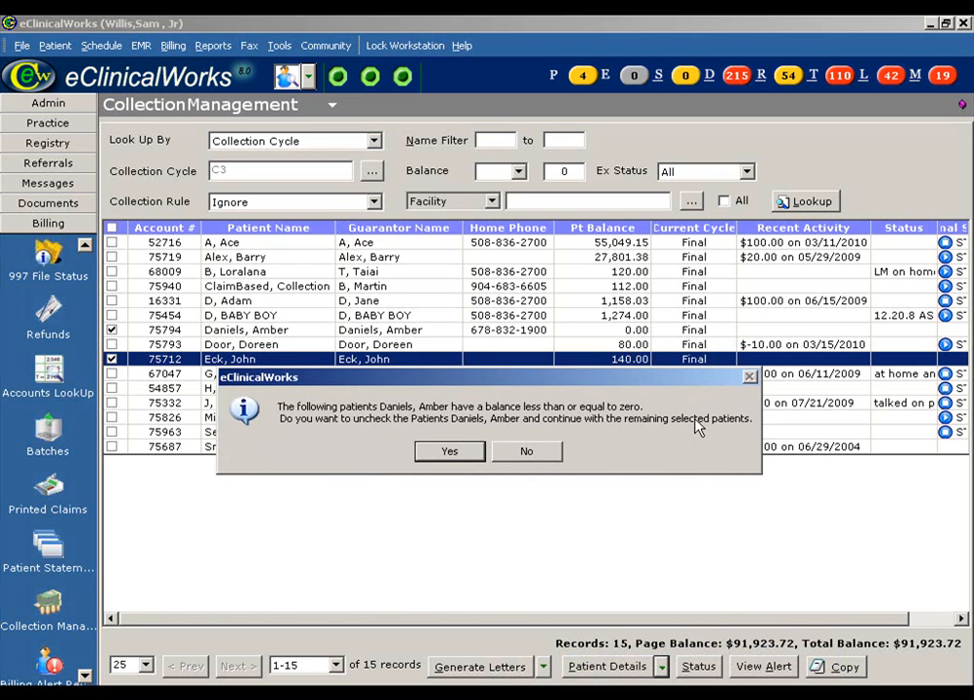
{"action": "left_click", "coordinate": [448, 452]}
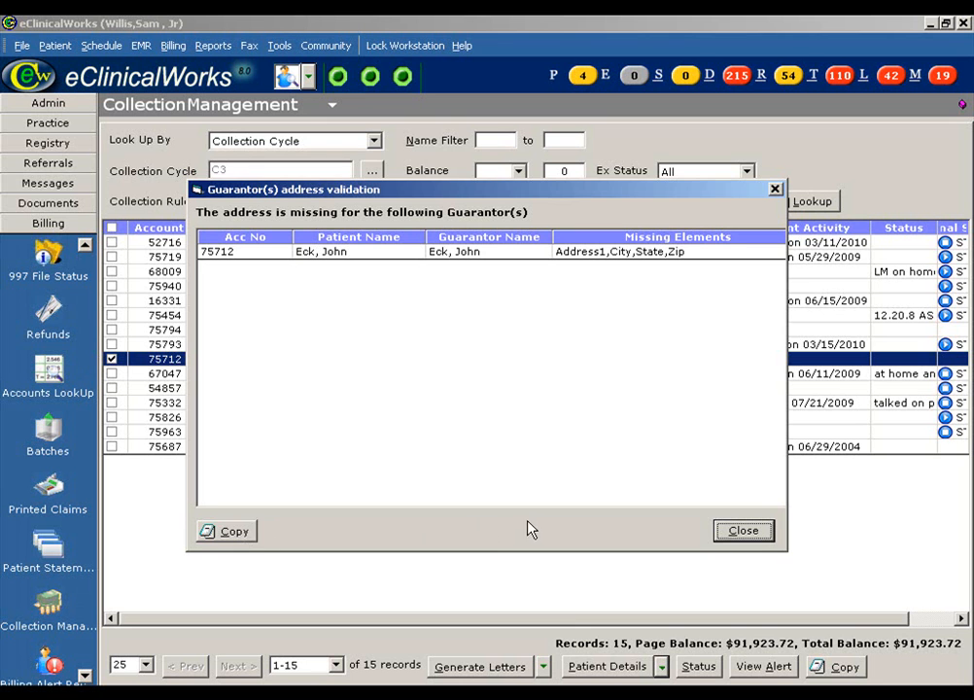
{"action": "left_click", "coordinate": [744, 530]}
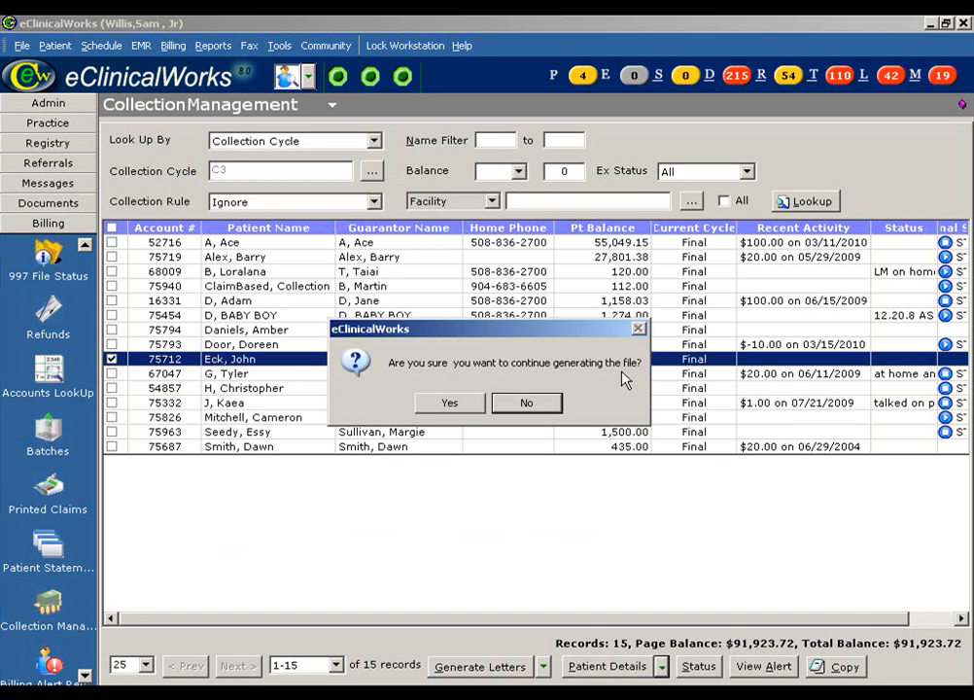
{"action": "left_click", "coordinate": [466, 411]}
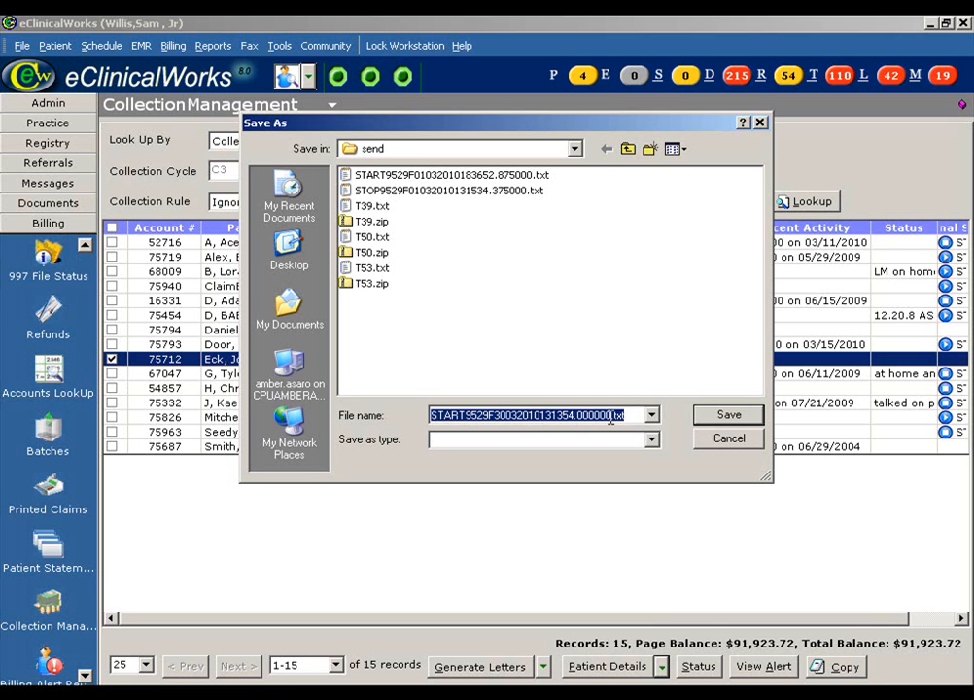
Save the generated file as START9529F30032010131354.000000.txt in the send folder and upload it to the Transworld collection agency.
{"action": "left_click", "coordinate": [736, 416]}
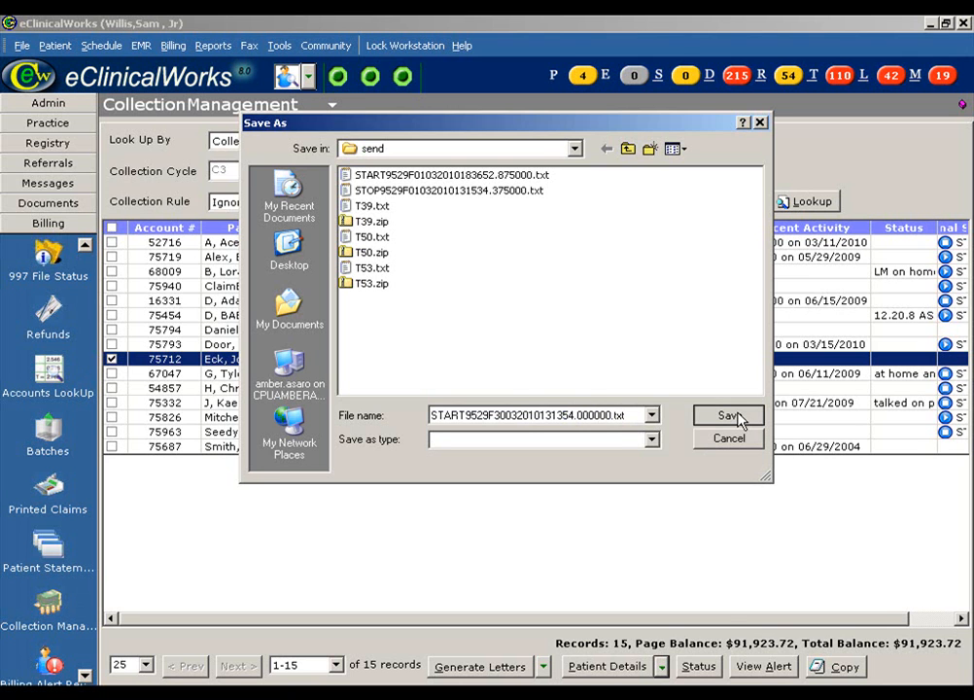
{"action": "left_click", "coordinate": [729, 416]}
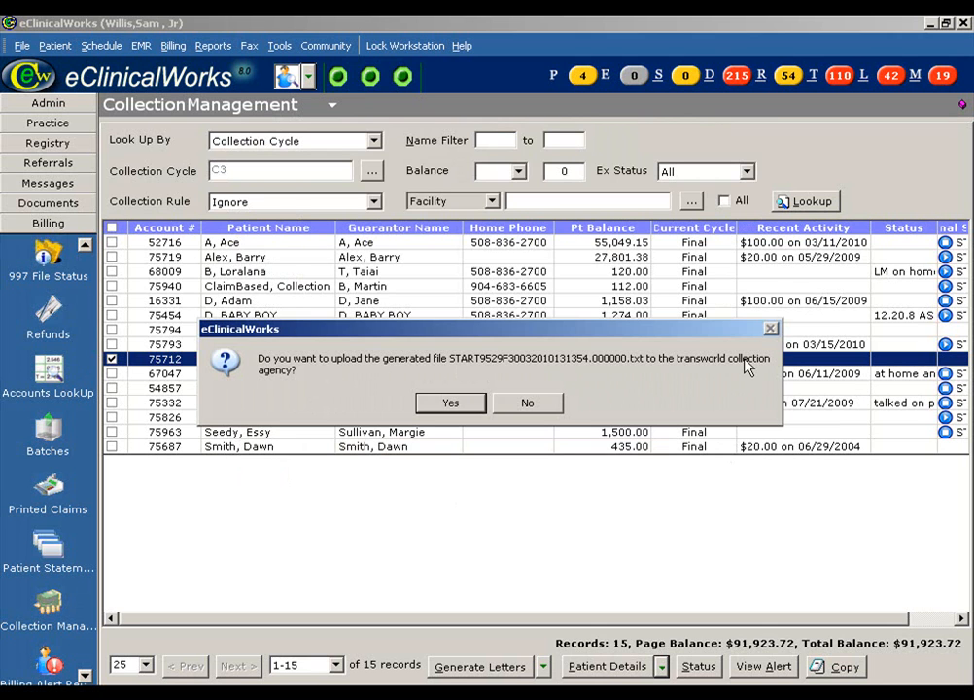
{"action": "left_click", "coordinate": [453, 409]}
{"action": "left_click", "coordinate": [457, 407]}
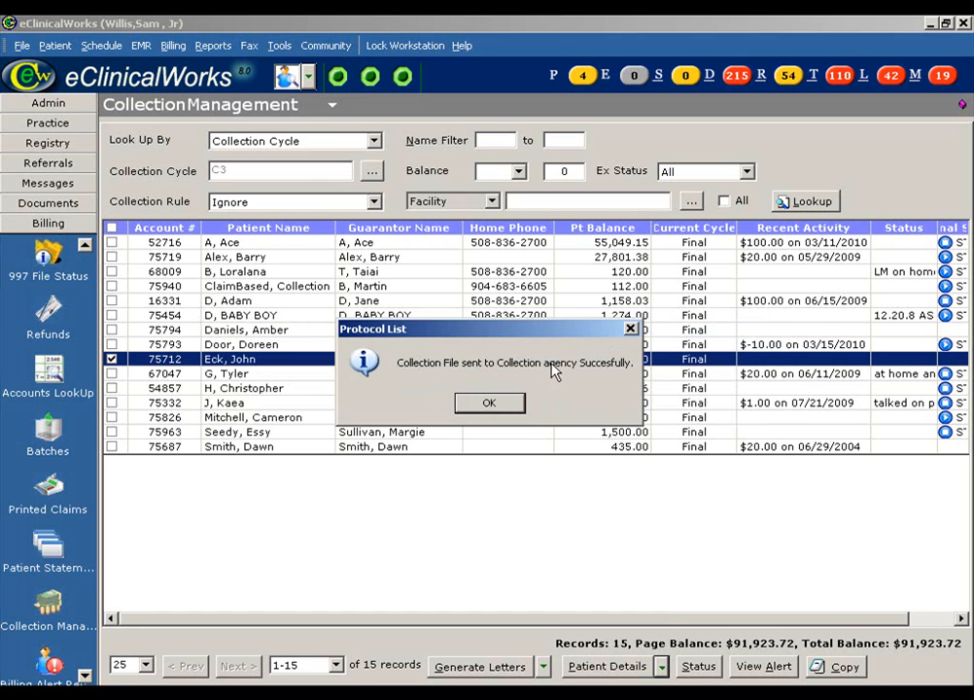
Acknowledge the sent collection file and update the selected patient's External Status to START.
{"action": "left_click", "coordinate": [488, 404]}
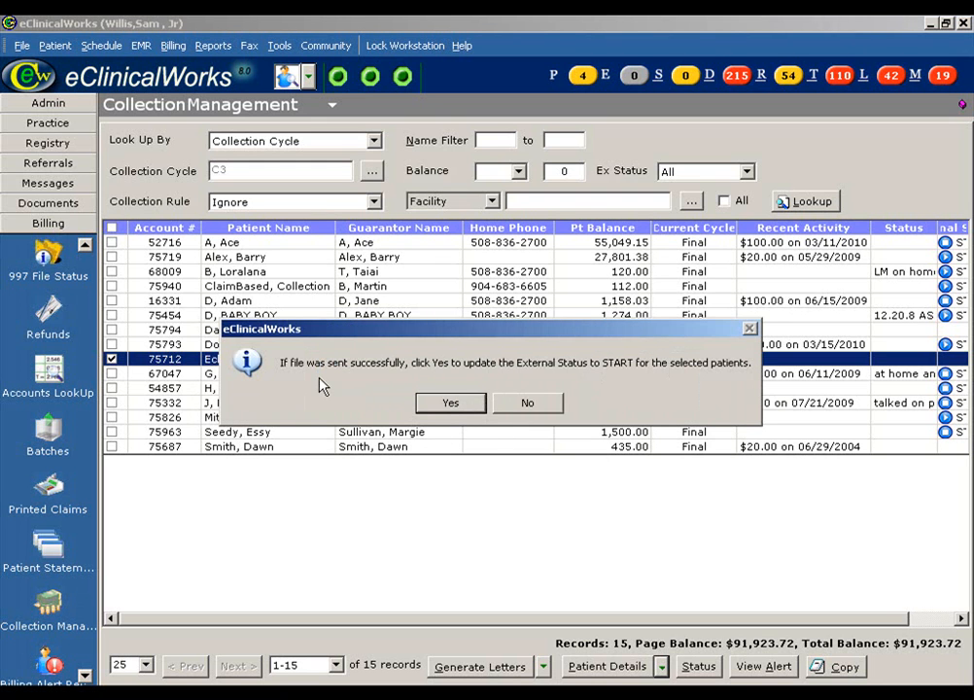
{"action": "left_click", "coordinate": [439, 399]}
{"action": "left_click", "coordinate": [445, 406]}
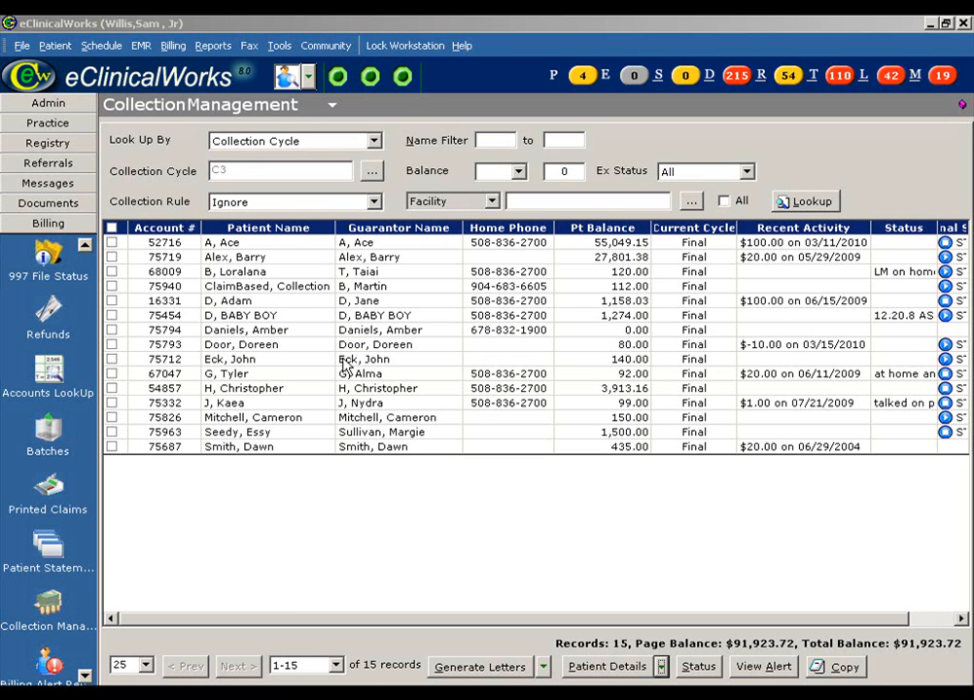
In Payments, look up the patient just sent to the agency by last name and add a patient payment of 140.
{"action": "left_click", "coordinate": [84, 245]}
{"action": "left_click", "coordinate": [85, 245]}
{"action": "left_click", "coordinate": [85, 245]}
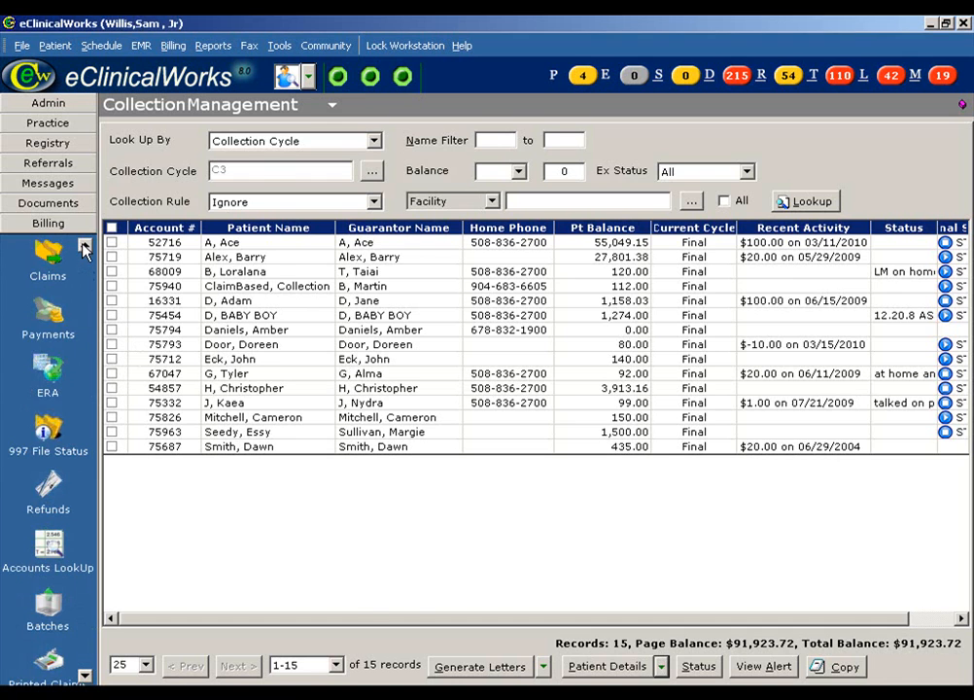
{"action": "left_click", "coordinate": [47, 313]}
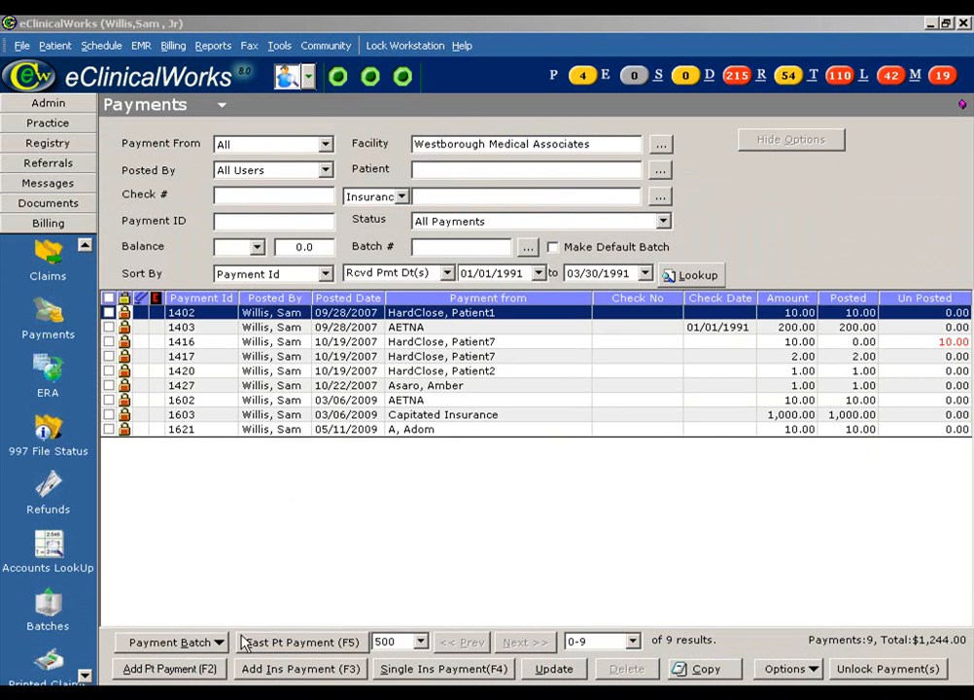
{"action": "left_click", "coordinate": [209, 670]}
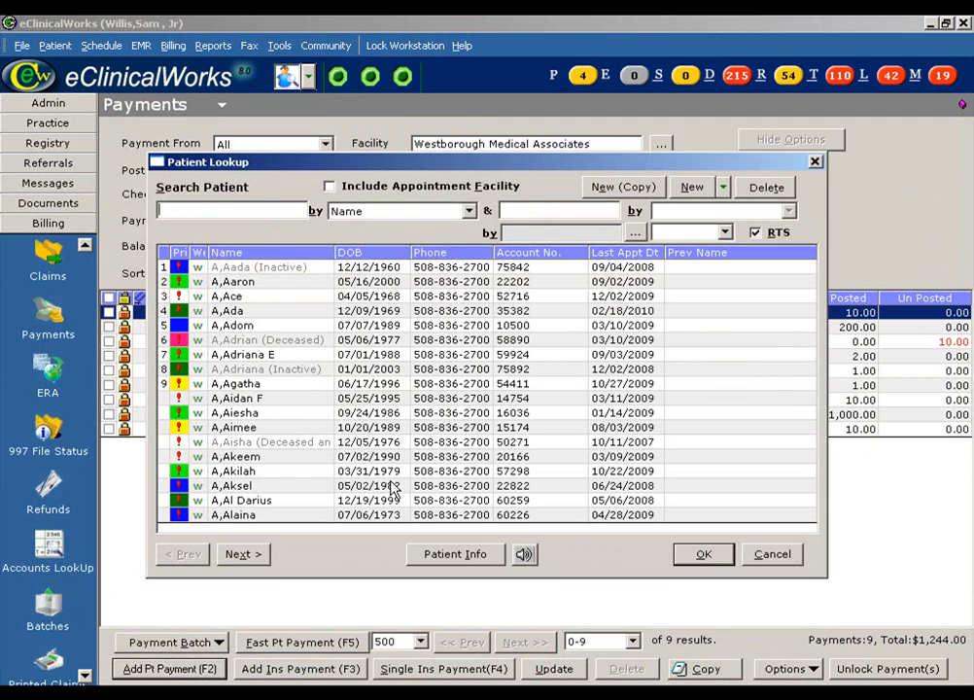
{"action": "type", "text": "eck"}
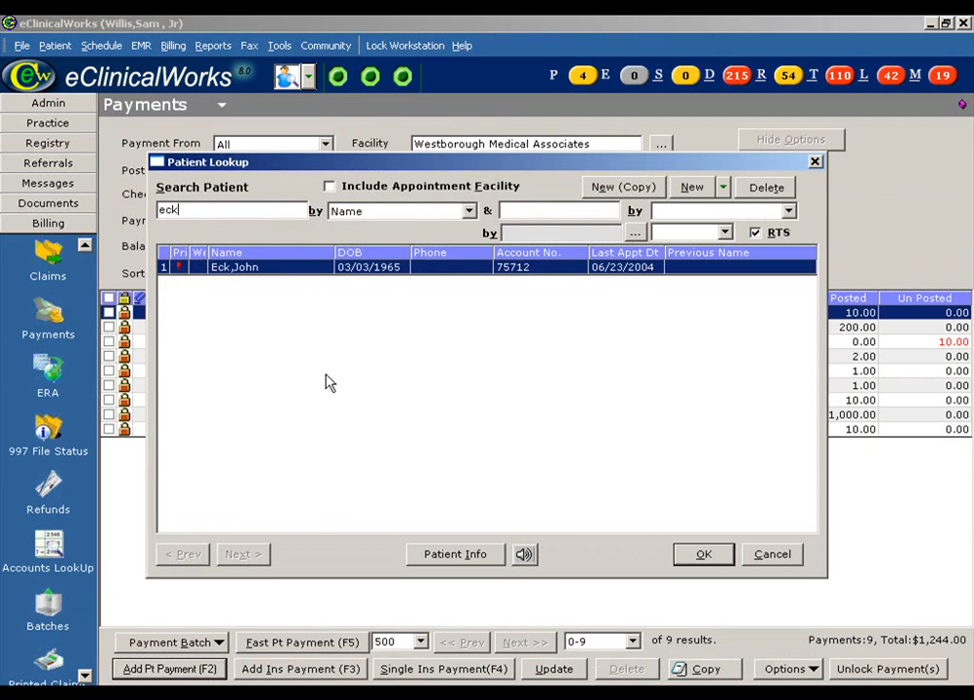
{"action": "left_click", "coordinate": [702, 554]}
{"action": "type", "text": "140"}
{"action": "left_click", "coordinate": [709, 573]}
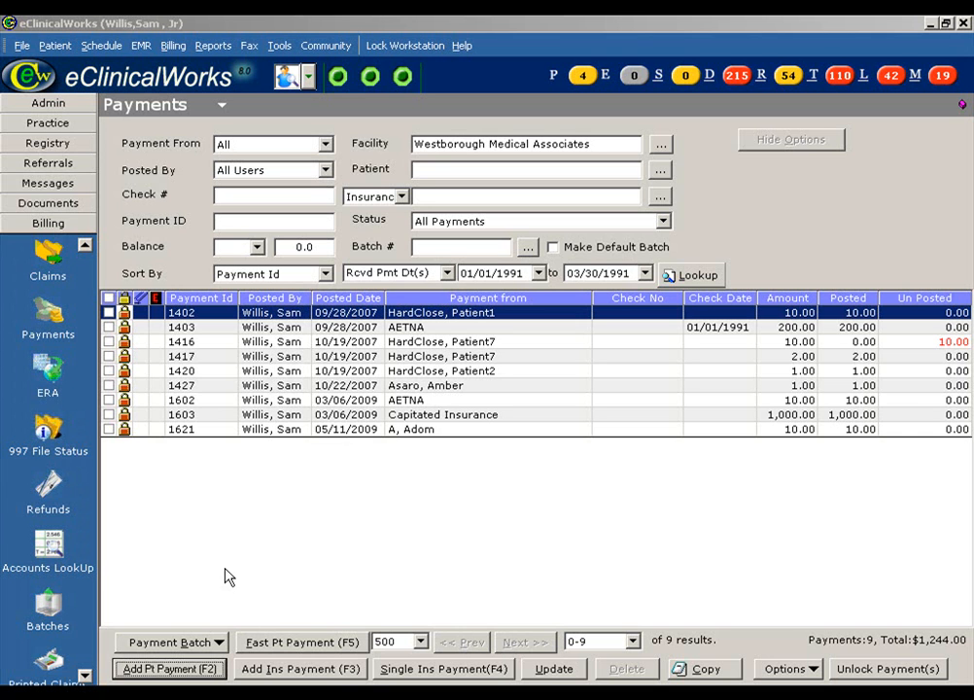
Return to Collection Management, refresh the C3 collection cycle list and bring the external status column into view.
{"action": "scroll", "coordinate": [65, 529], "scroll_direction": "down", "scroll_amount": 4}
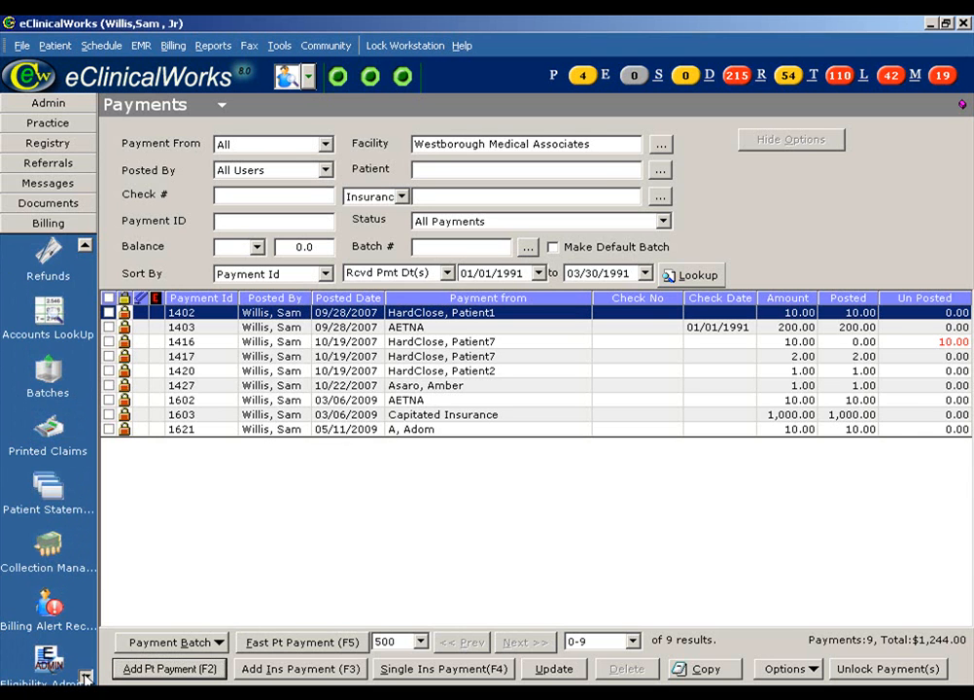
{"action": "left_click", "coordinate": [50, 569]}
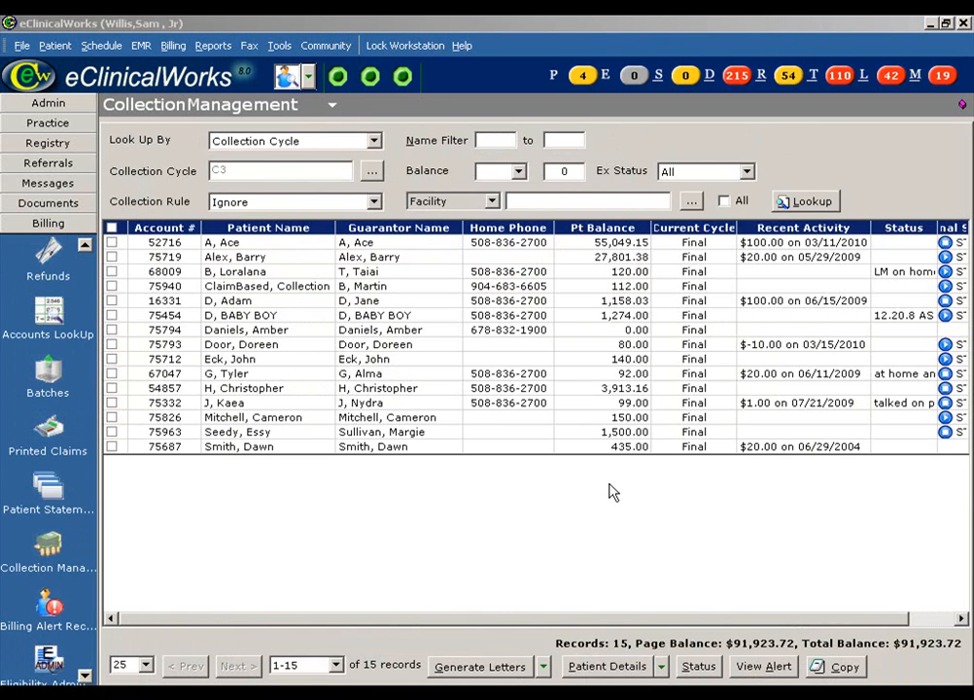
{"action": "left_click", "coordinate": [806, 202]}
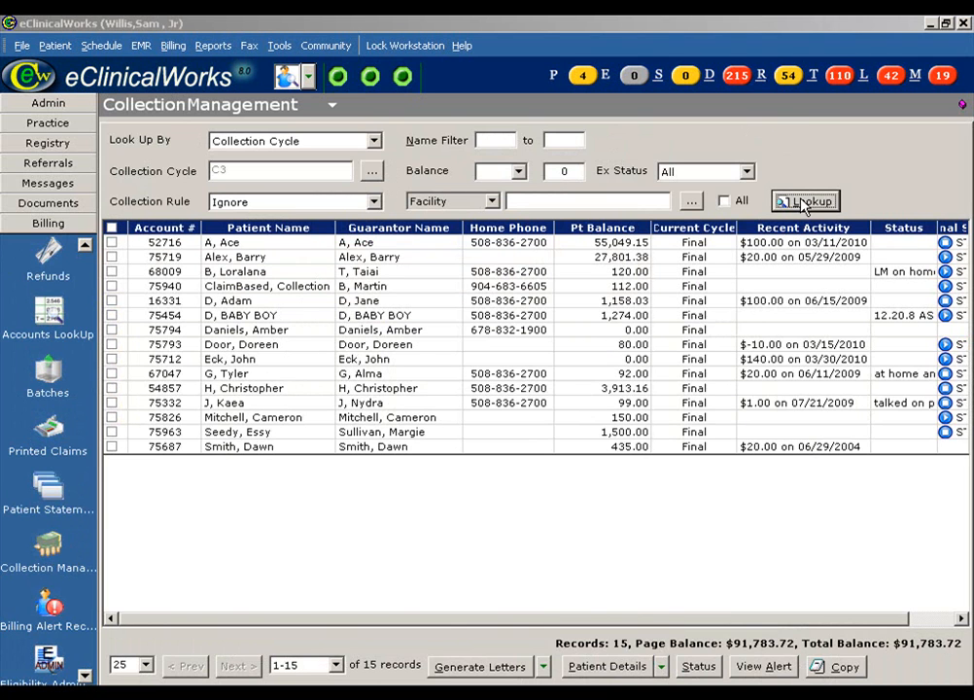
{"action": "left_click_drag", "start_coordinate": [842, 618], "coordinate": [867, 618]}
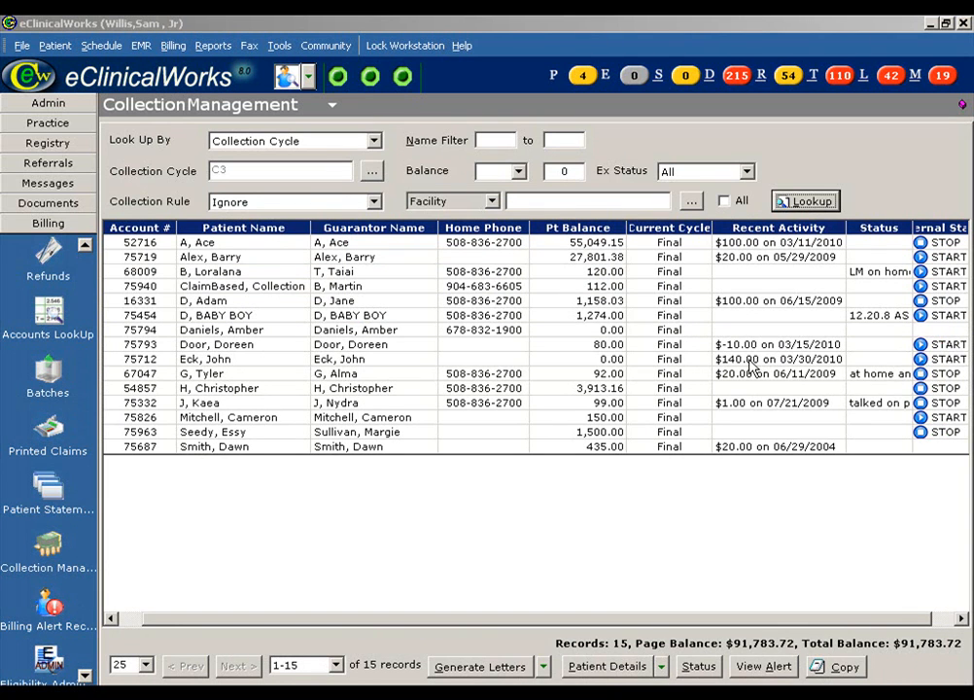
Start a STOP file upload to the TransWorld Collection Agency and select only the first two listed patients for export.
{"action": "left_click", "coordinate": [659, 668]}
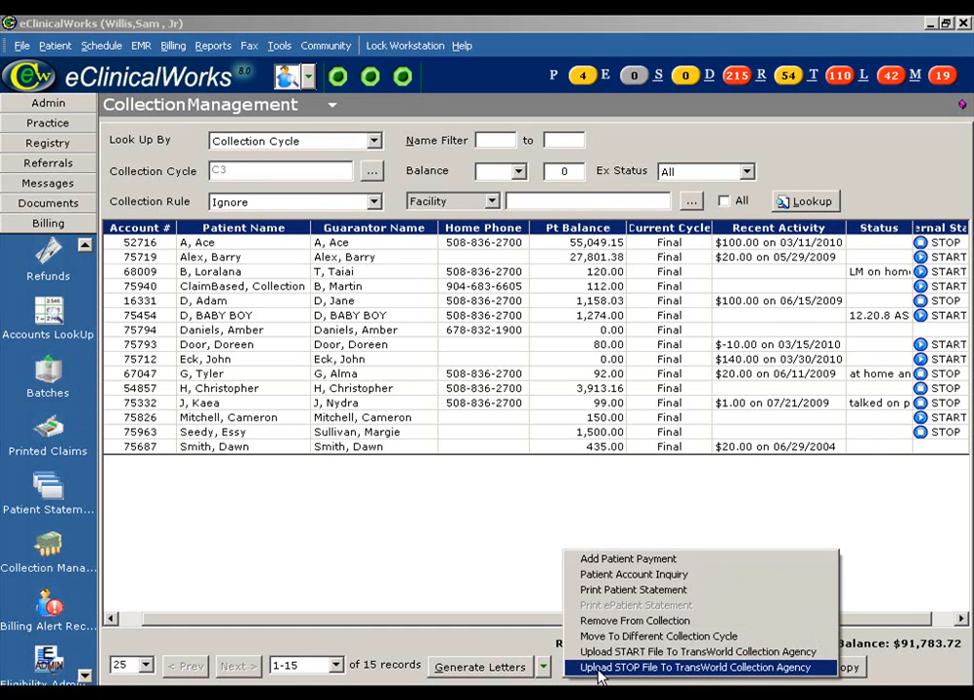
{"action": "left_click", "coordinate": [718, 669]}
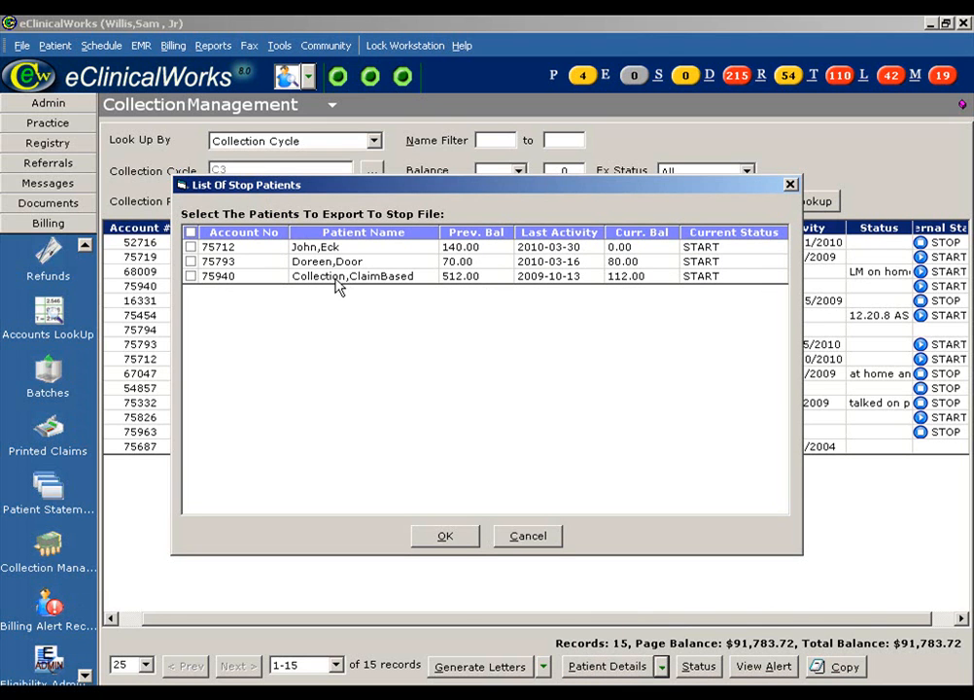
{"action": "left_click", "coordinate": [190, 233]}
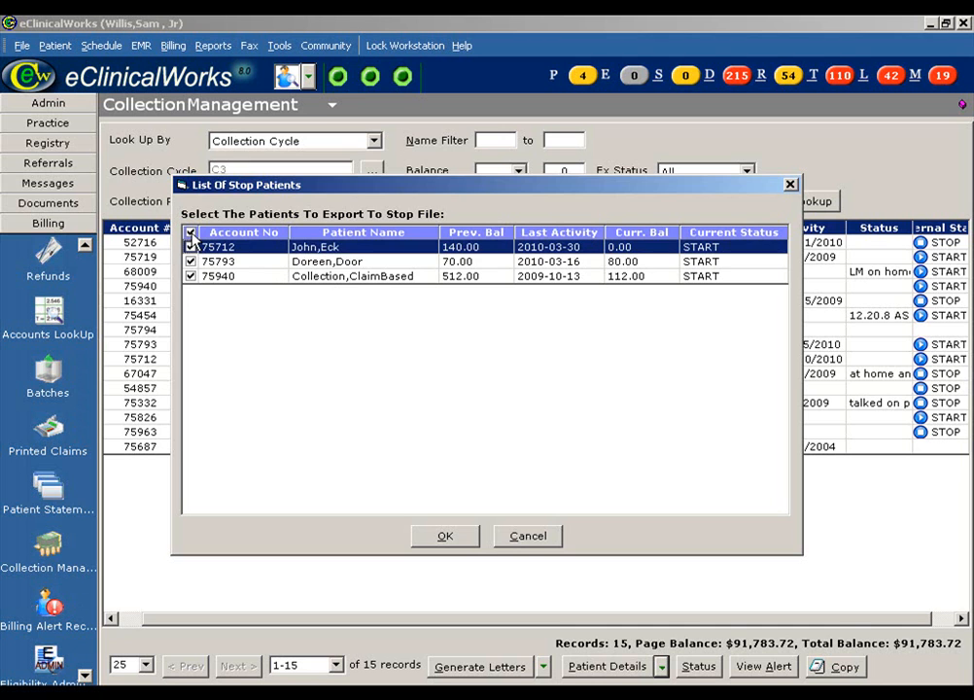
{"action": "left_click", "coordinate": [192, 234]}
{"action": "left_click", "coordinate": [191, 249]}
{"action": "left_click", "coordinate": [191, 264]}
{"action": "left_click", "coordinate": [191, 262]}
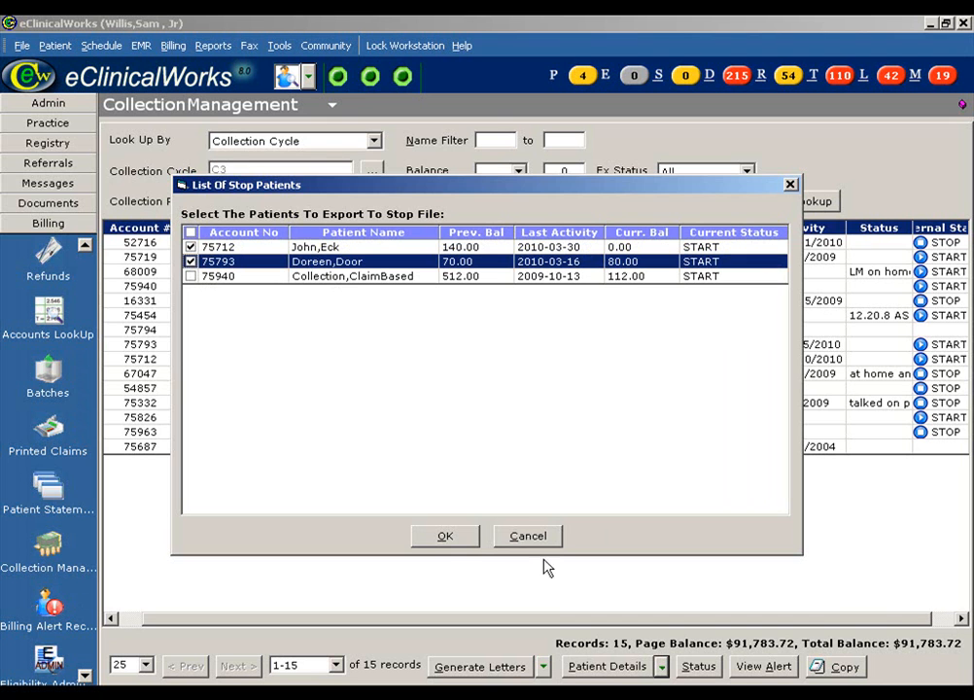
Save the generated file as STOP9529F30032010131629.625000.txt in the send folder and upload it to the Transworld collection agency.
{"action": "left_click", "coordinate": [445, 540]}
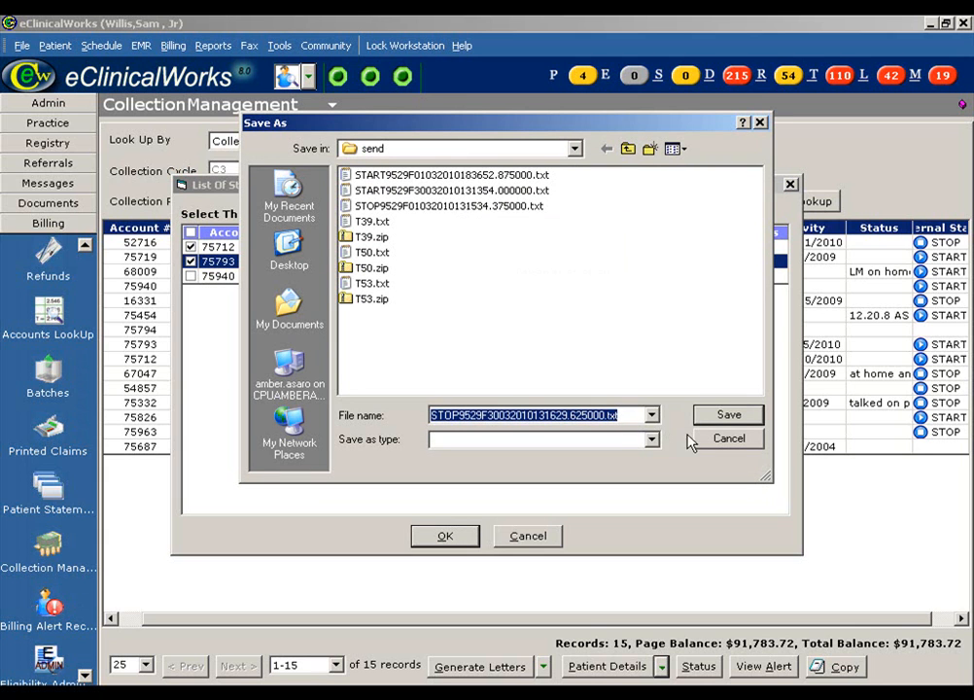
{"action": "left_click", "coordinate": [730, 417]}
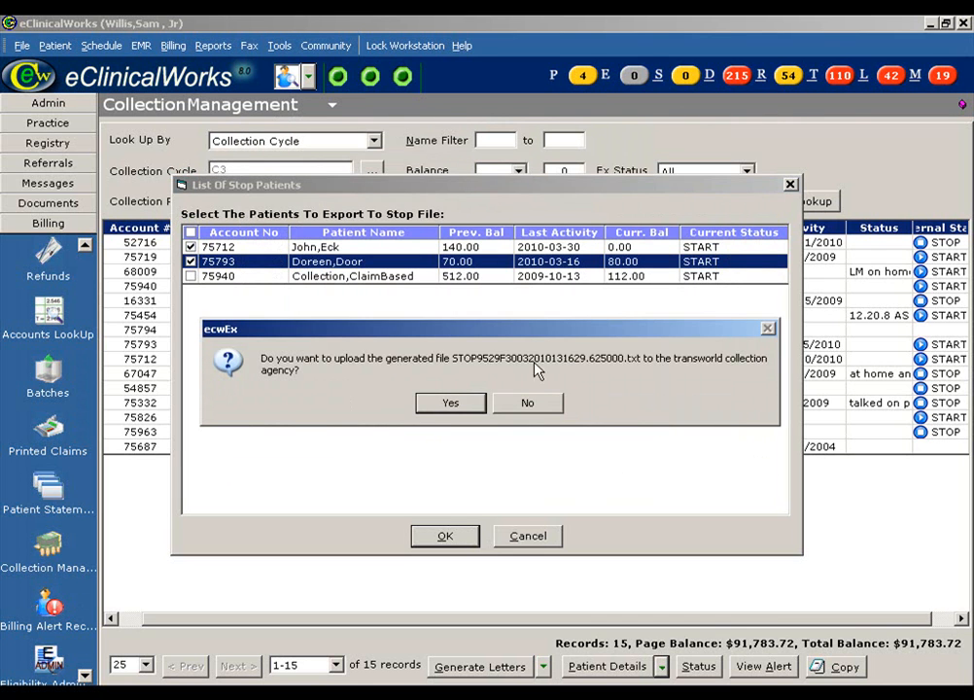
{"action": "left_click", "coordinate": [451, 405]}
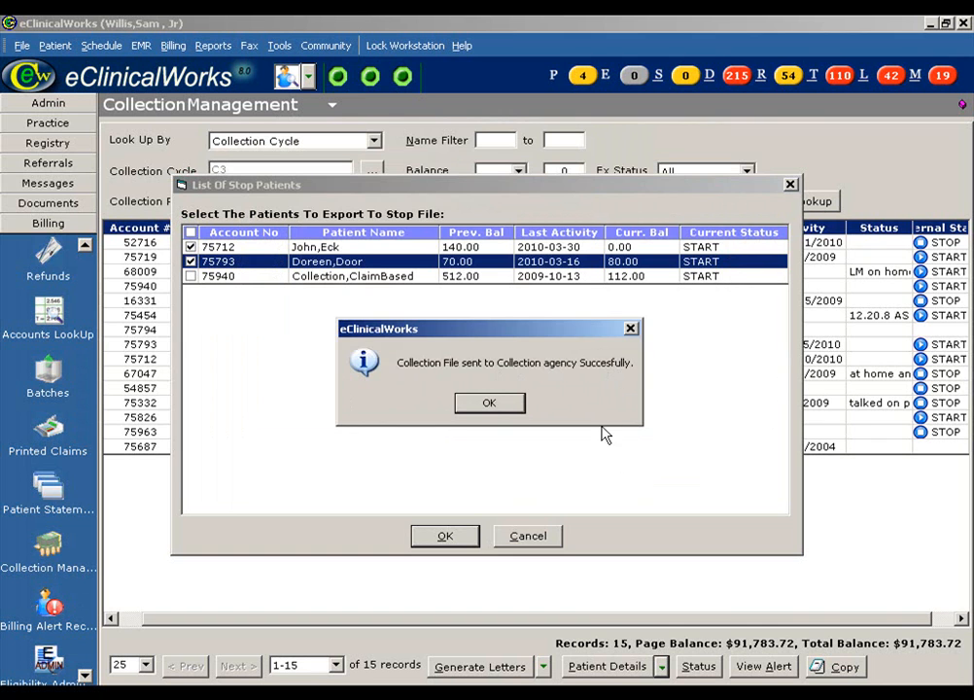
Acknowledge the sent collection file, update the selected patients' External Status to STOP and remove the zero-balance patient from collection.
{"action": "left_click", "coordinate": [495, 407]}
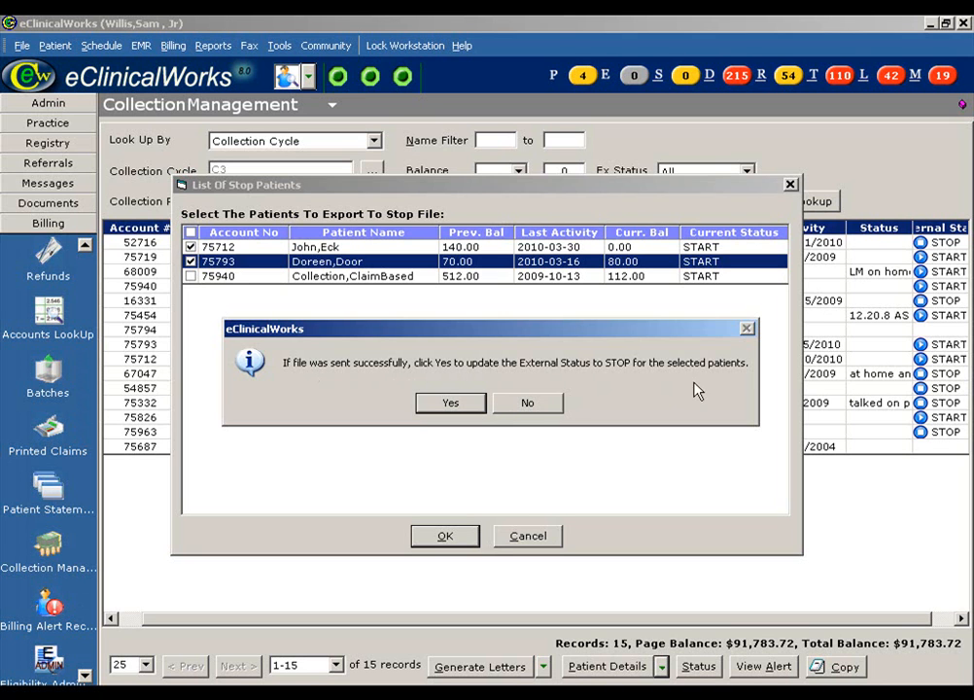
{"action": "left_click", "coordinate": [455, 406]}
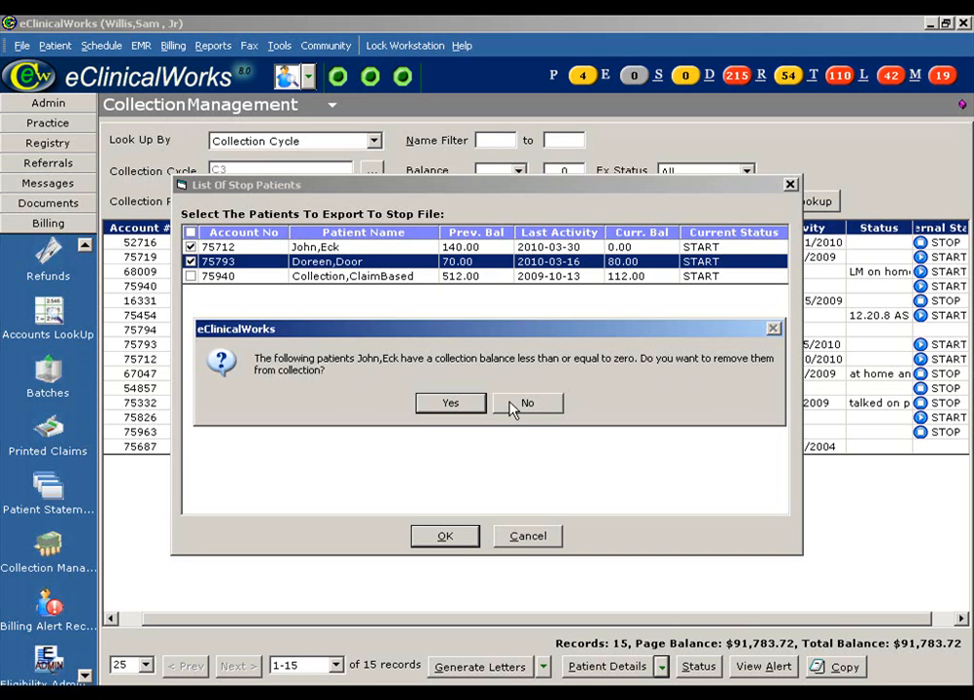
{"action": "left_click", "coordinate": [450, 405]}
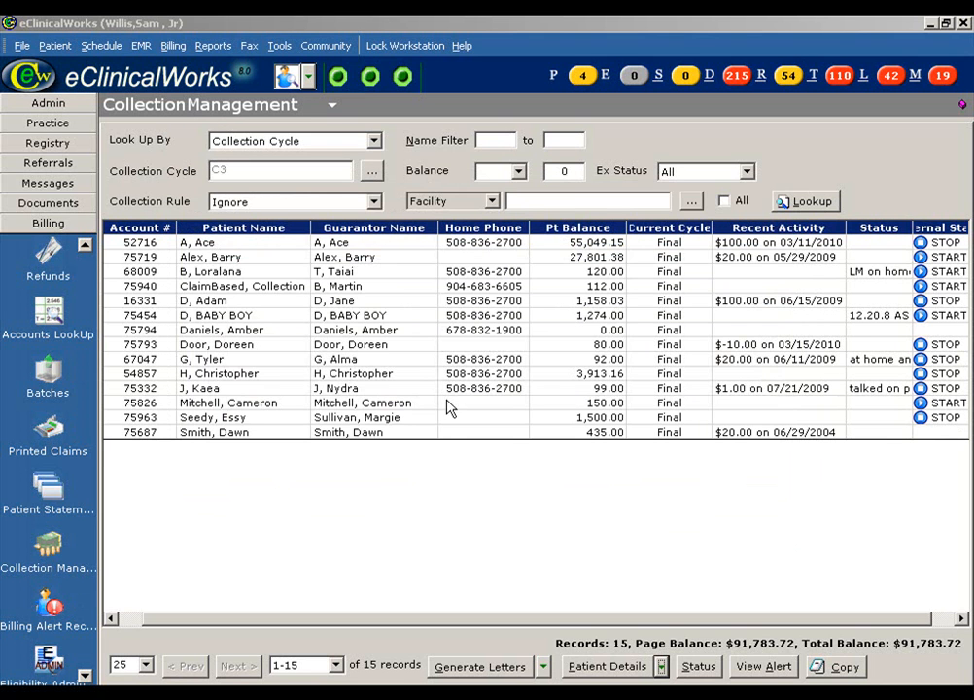